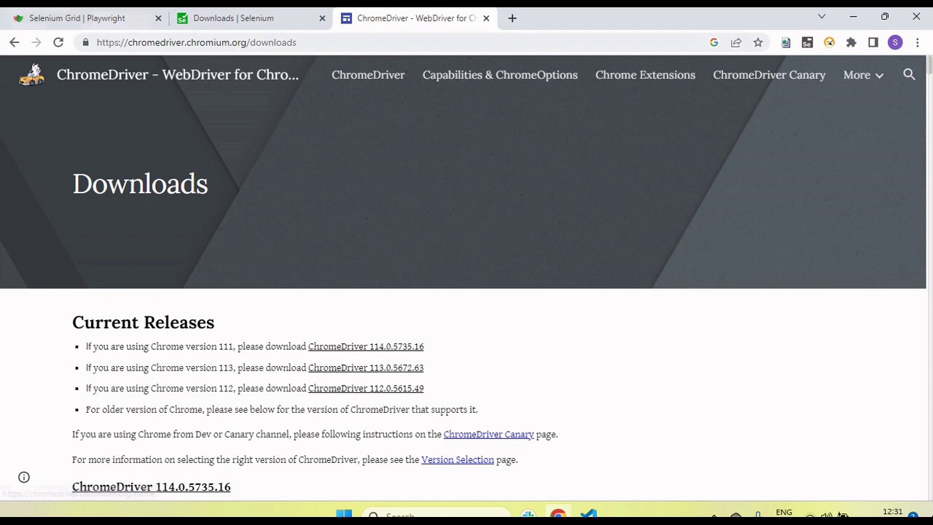
Switch to the Playwright Selenium Grid docs tab
click(77, 17)
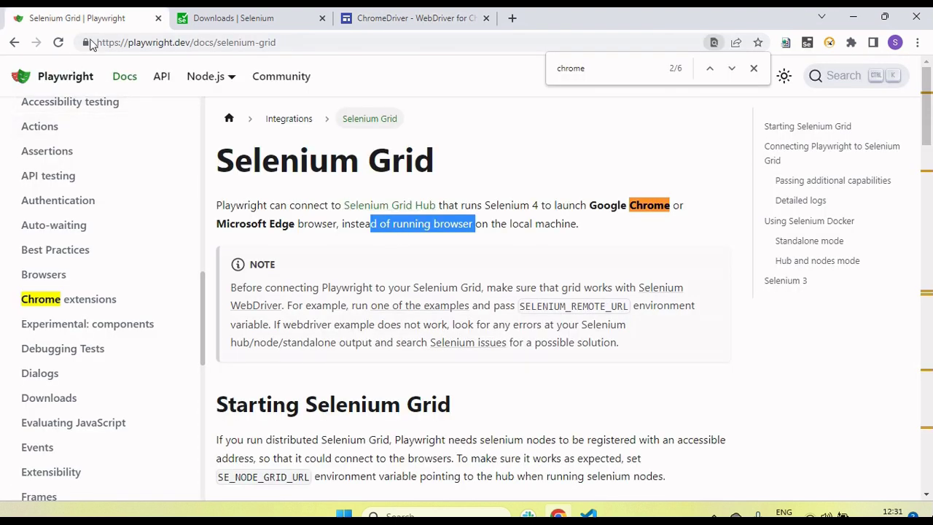
Close the in-page Find bar and highlight the Selenium Grid page title
scroll(64, 293, down, 3)
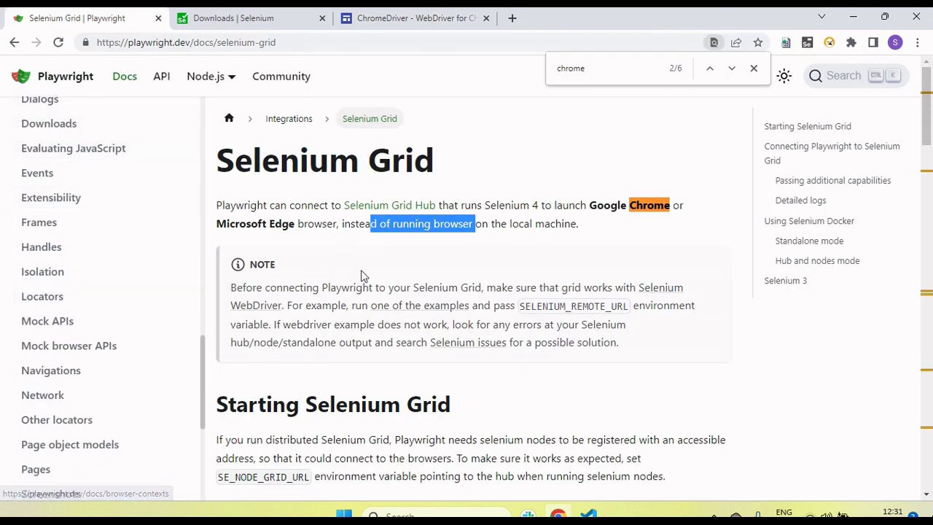
click(377, 253)
click(755, 70)
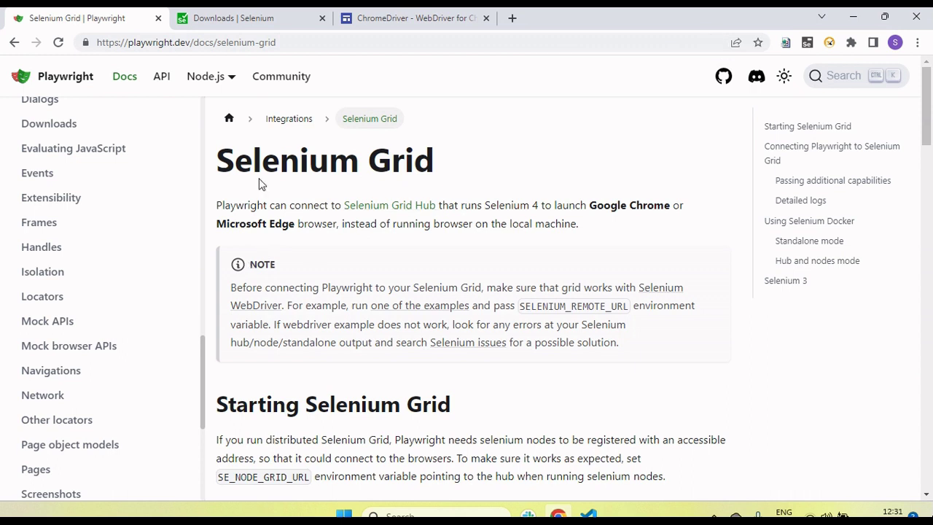
drag(235, 167, 443, 170)
Highlight the intro's phrases about Playwright connecting, Google Chrome and Microsoft Edge
scroll(70, 344, down, 4)
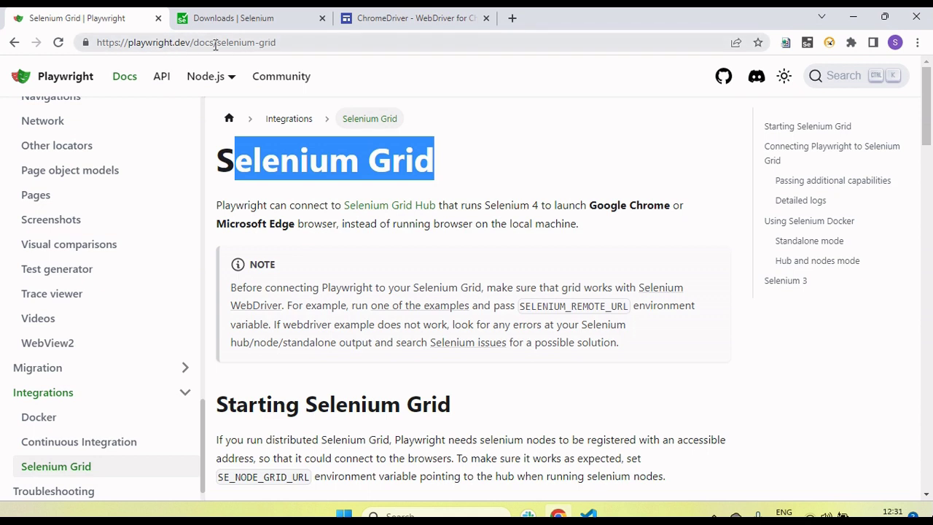
scroll(62, 446, down, 1)
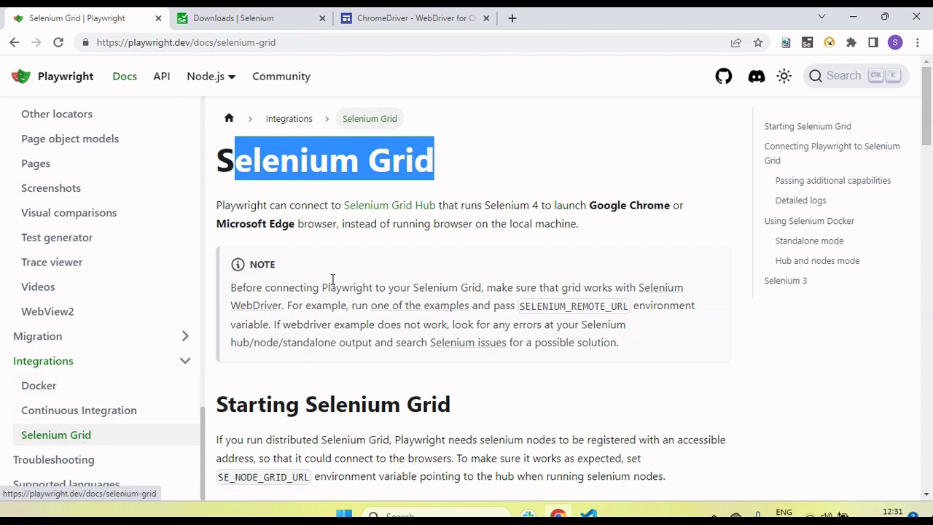
drag(230, 205, 329, 207)
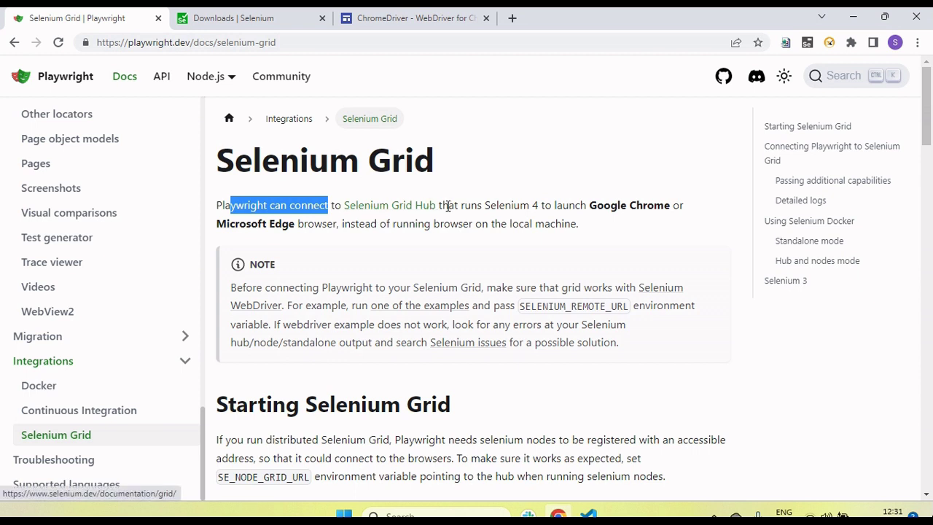
drag(461, 207, 664, 206)
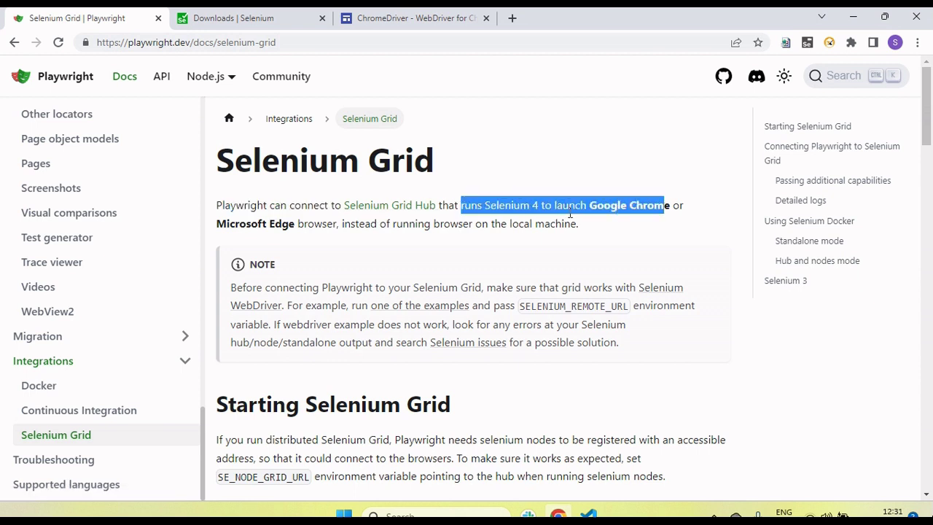
drag(258, 225, 303, 224)
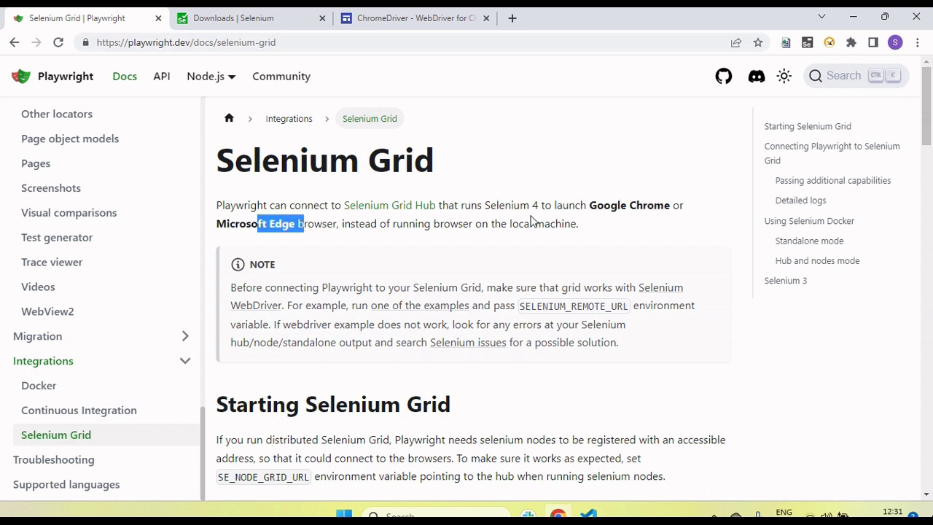
drag(589, 207, 668, 207)
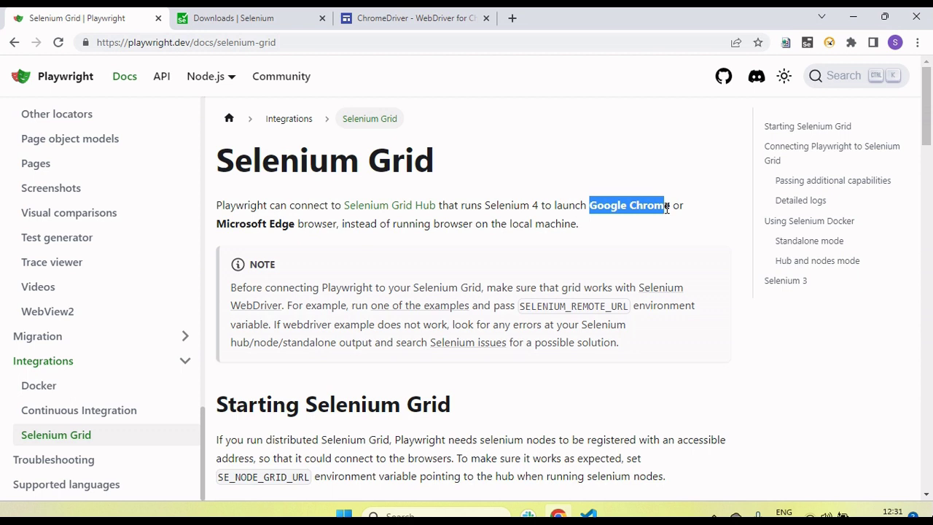
drag(295, 224, 222, 226)
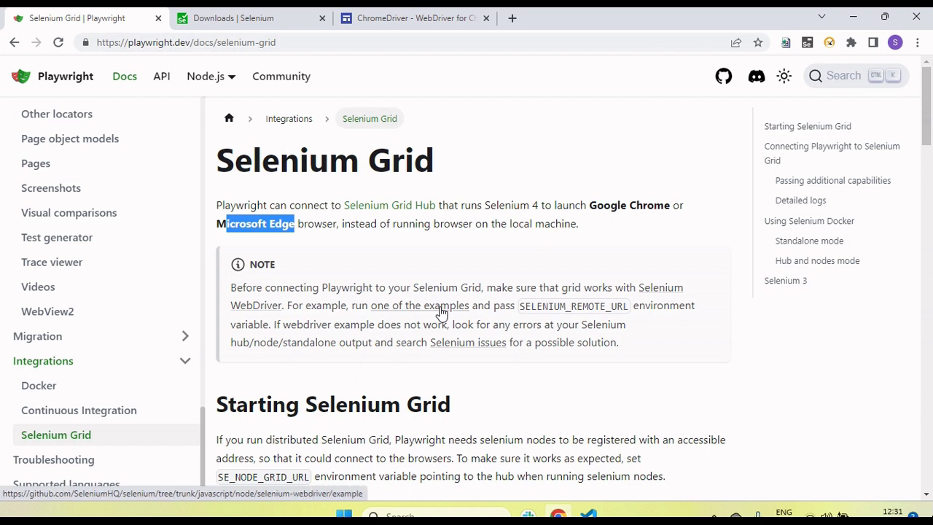
click(546, 307)
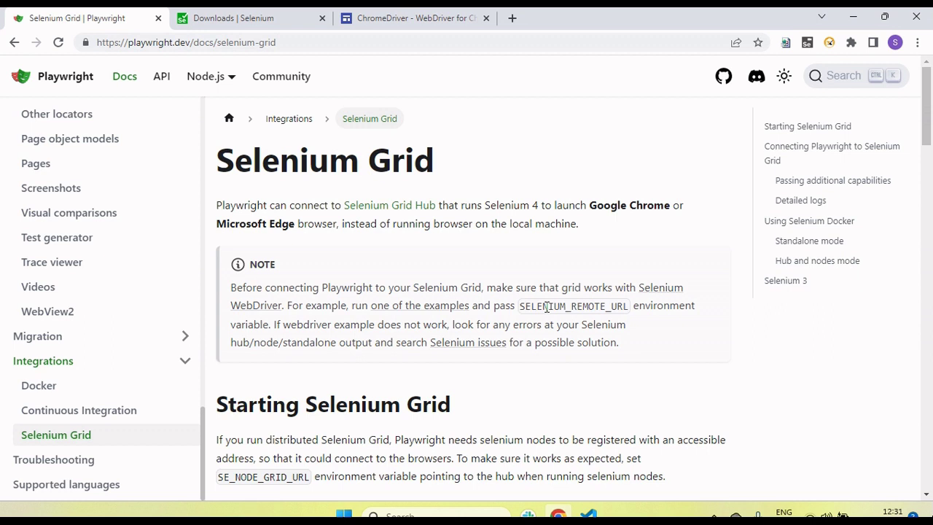
Select the SELENIUM_REMOTE_URL variable name in the Note box, then go to Selenium downloads
double_click(546, 306)
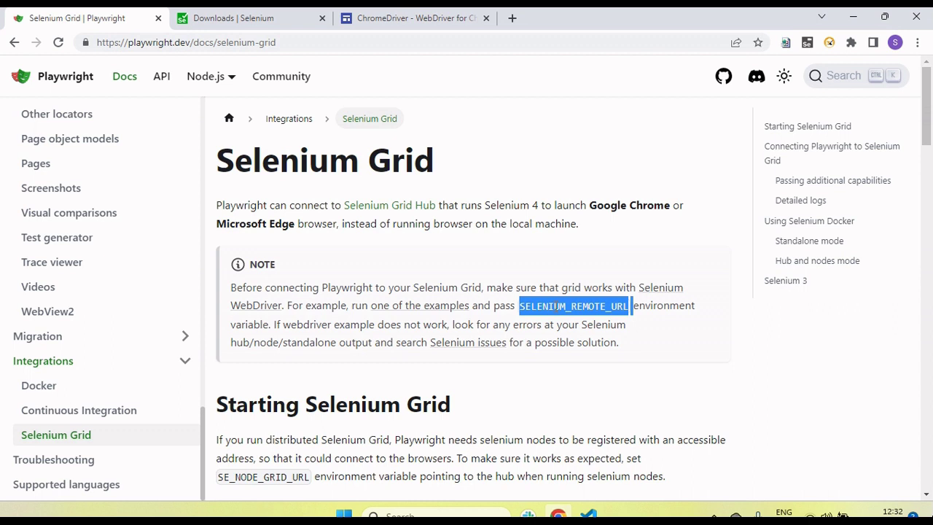
scroll(520, 325, down, 2)
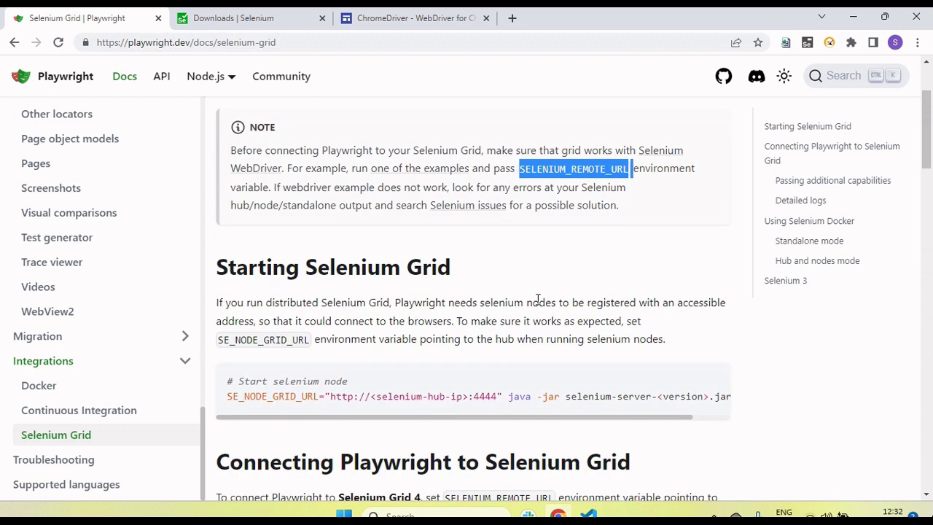
scroll(551, 288, up, 2)
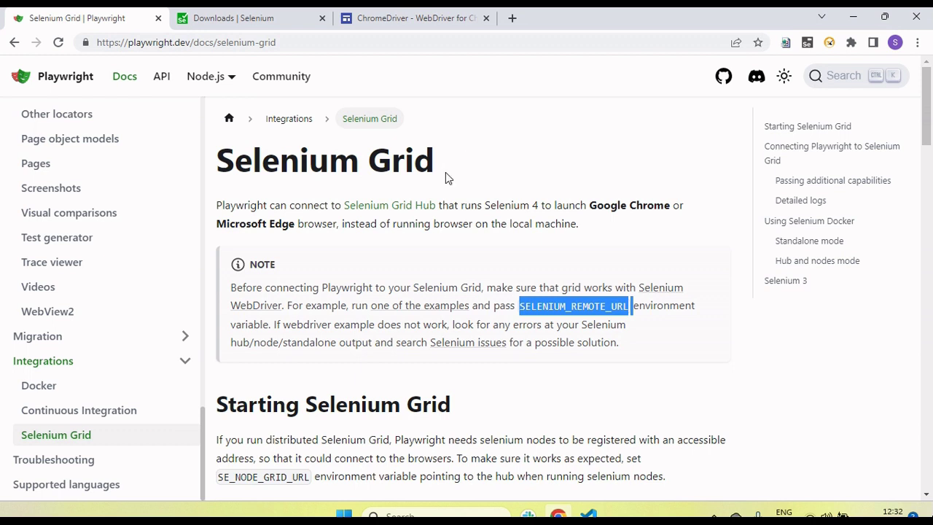
click(222, 18)
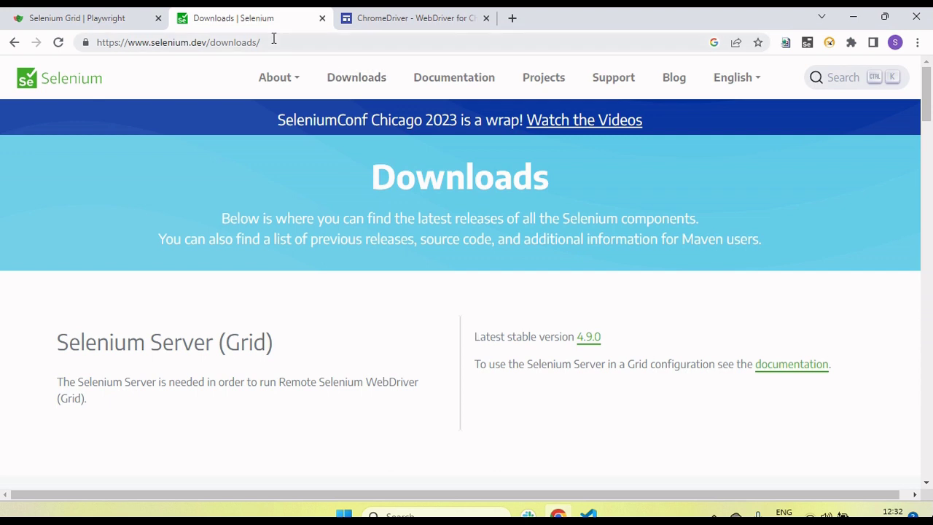
Confirm Selenium Server's latest stable version 4.9.0, then mark ChromeDriver's Chrome 113 line
drag(478, 336, 556, 336)
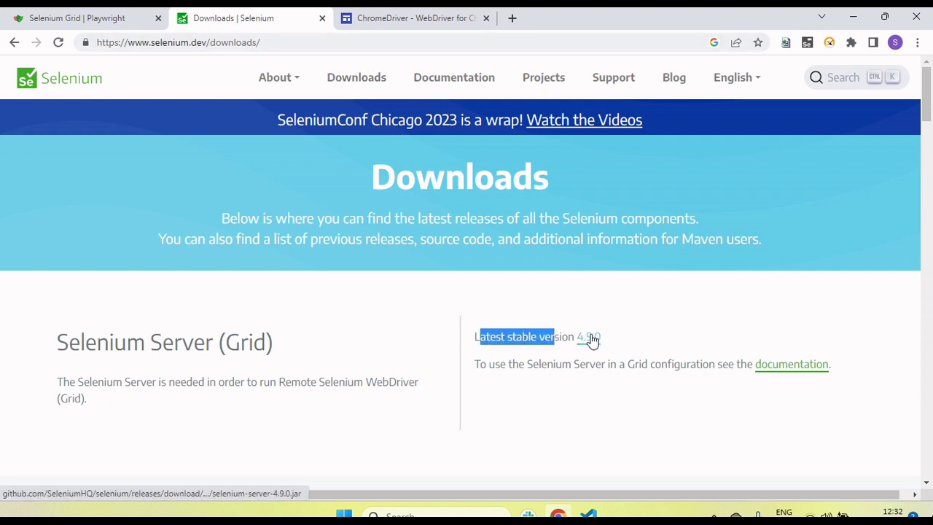
click(445, 21)
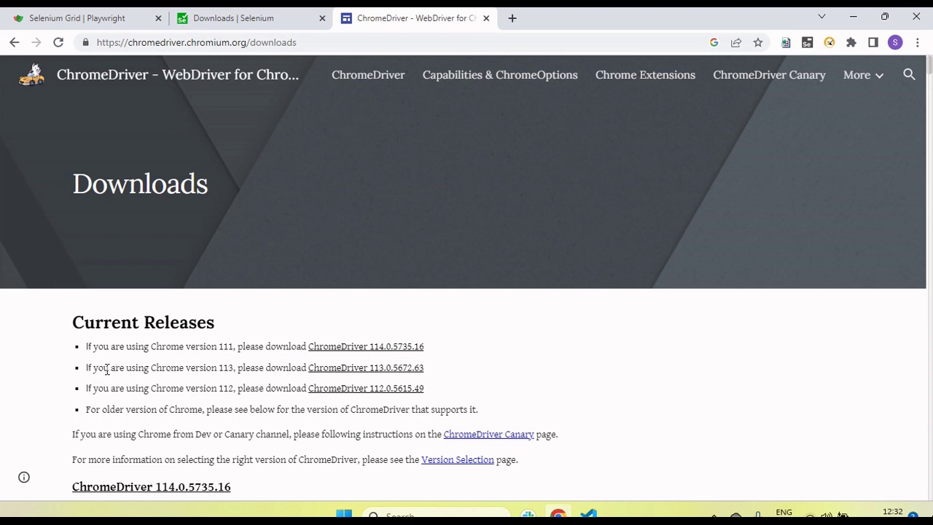
drag(94, 369, 172, 369)
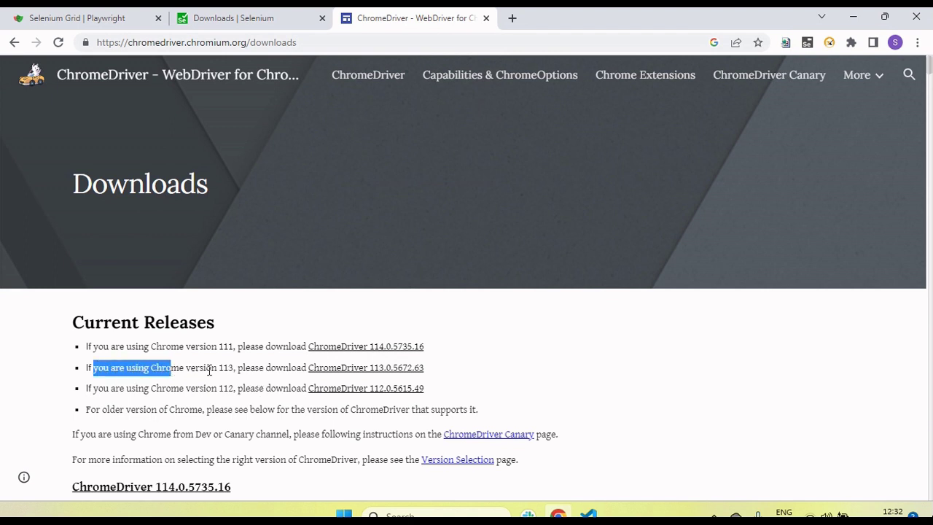
Check in About Google Chrome that the installed version is 113, then close that page
click(918, 42)
mouse_move(806, 294)
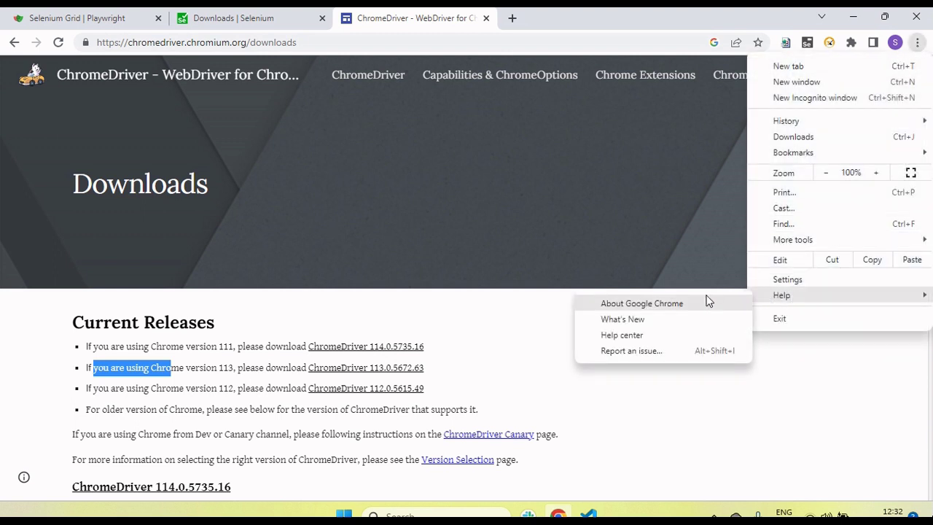
click(656, 308)
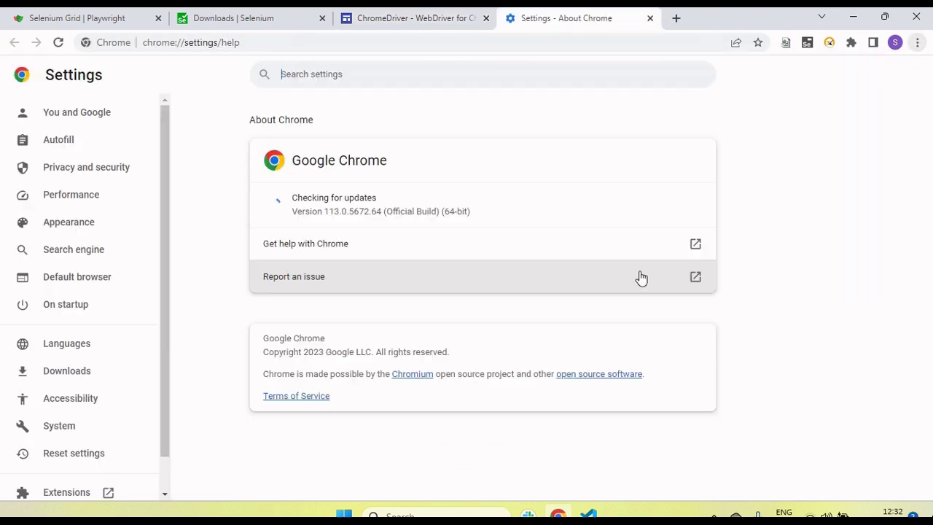
drag(322, 211, 354, 214)
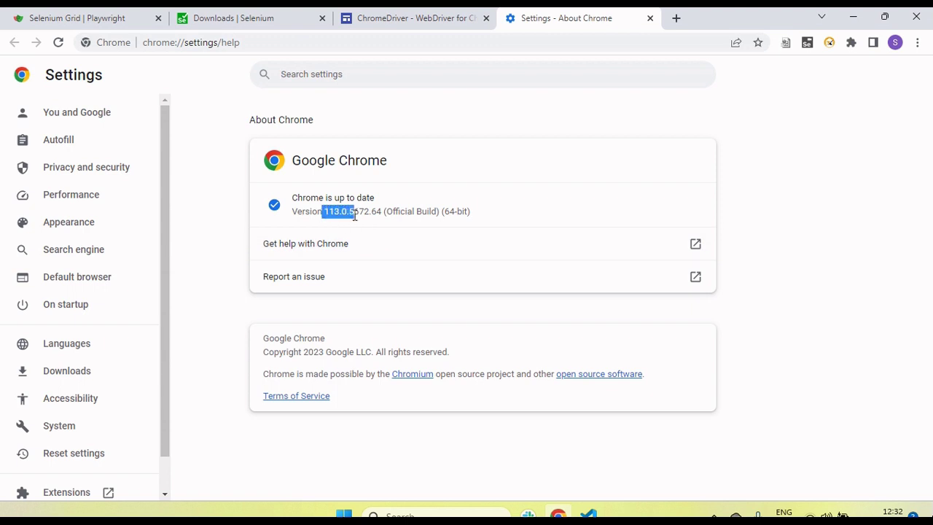
click(650, 18)
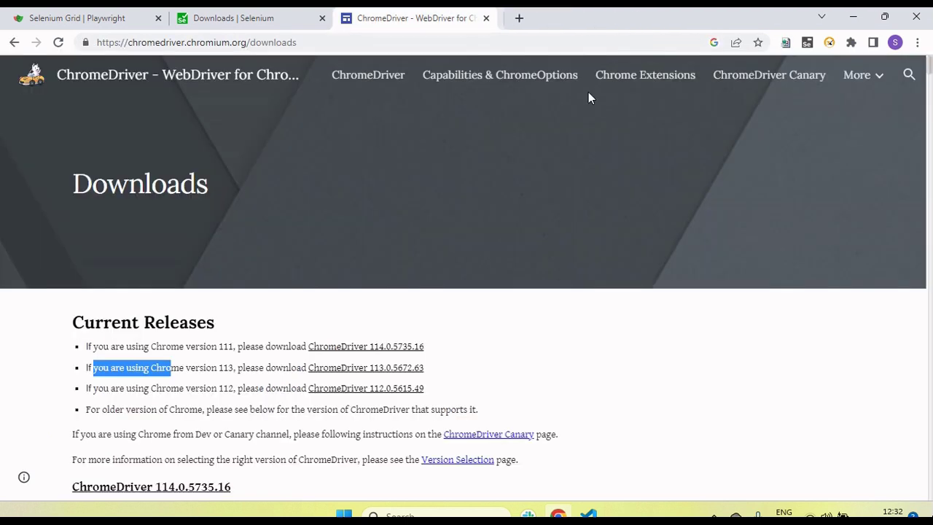
Highlight the ChromeDriver line requiring Chrome 113, then return to Selenium downloads and the SeleniumGrid folder
click(108, 373)
drag(88, 367, 232, 370)
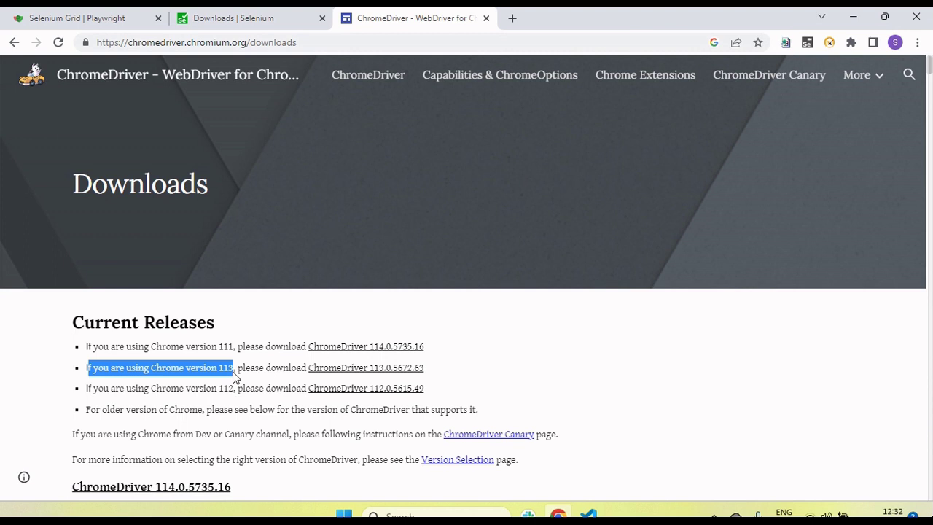
drag(162, 368, 229, 370)
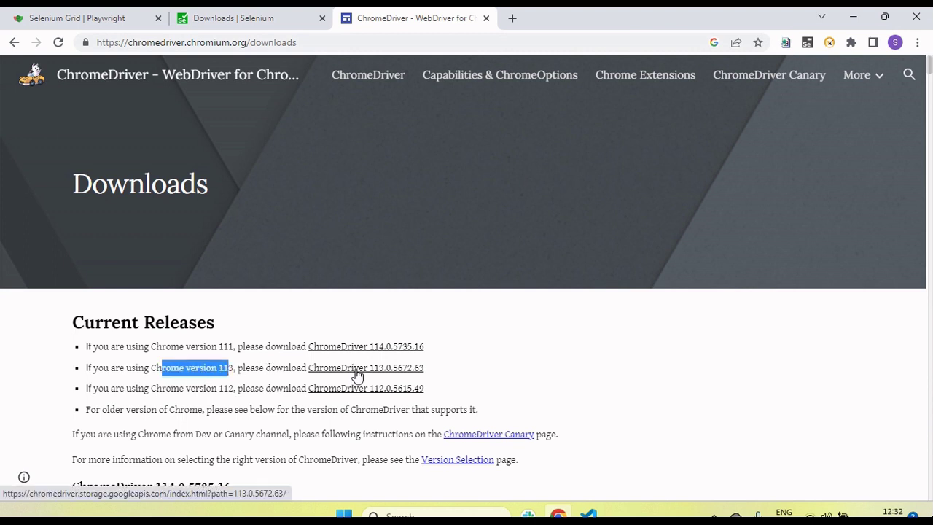
click(271, 23)
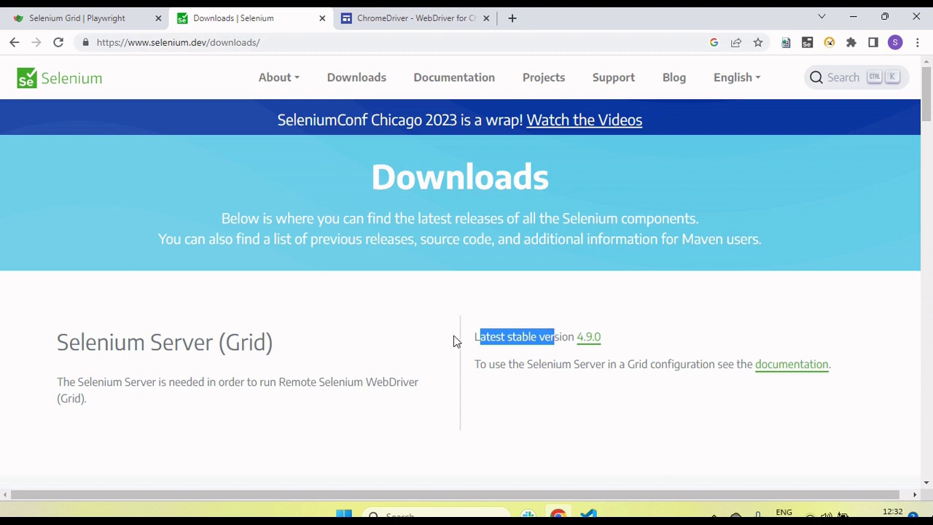
key(alt+Tab)
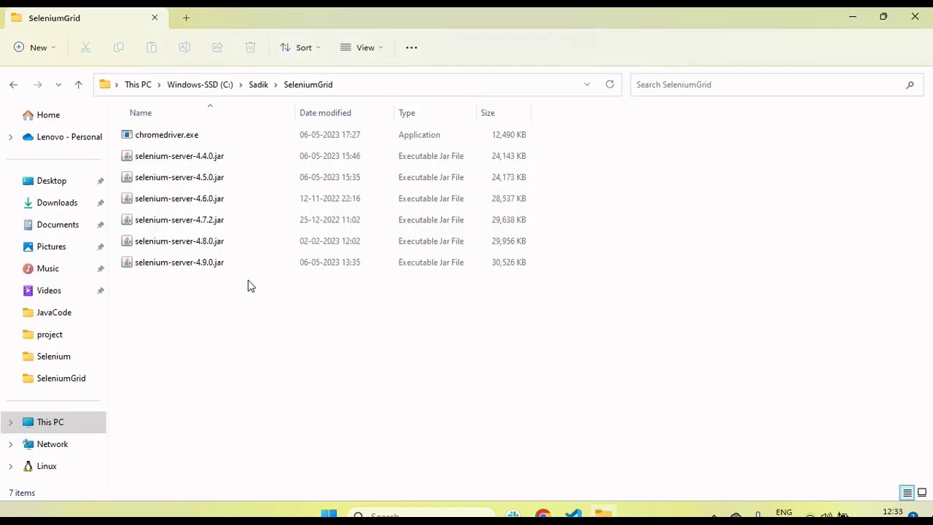
click(197, 138)
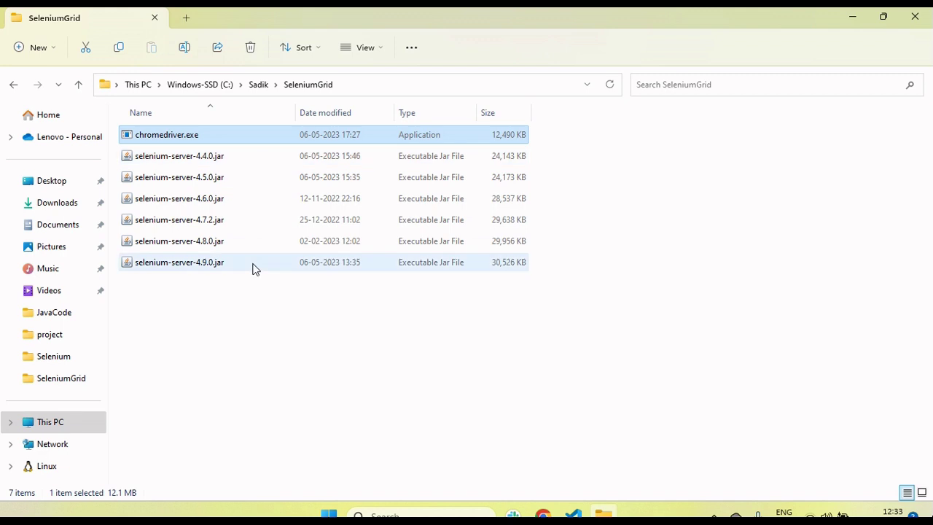
click(219, 269)
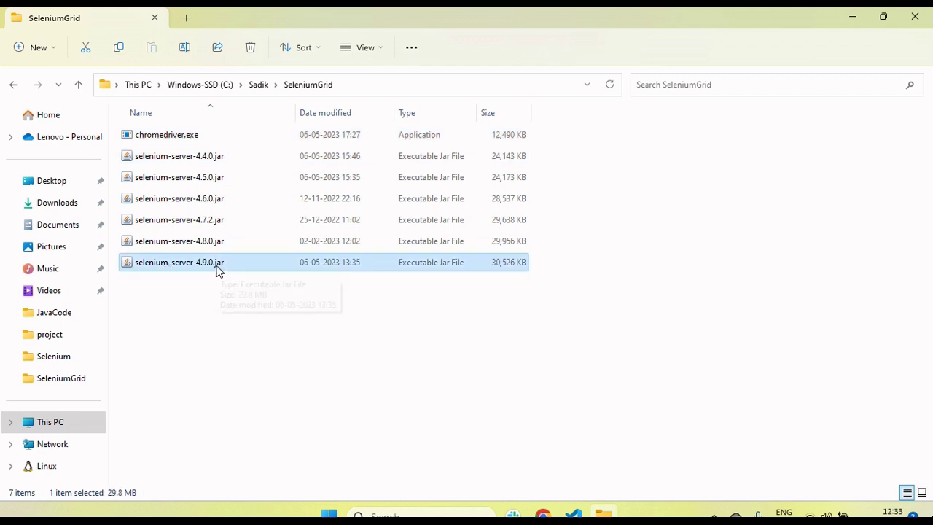
click(510, 407)
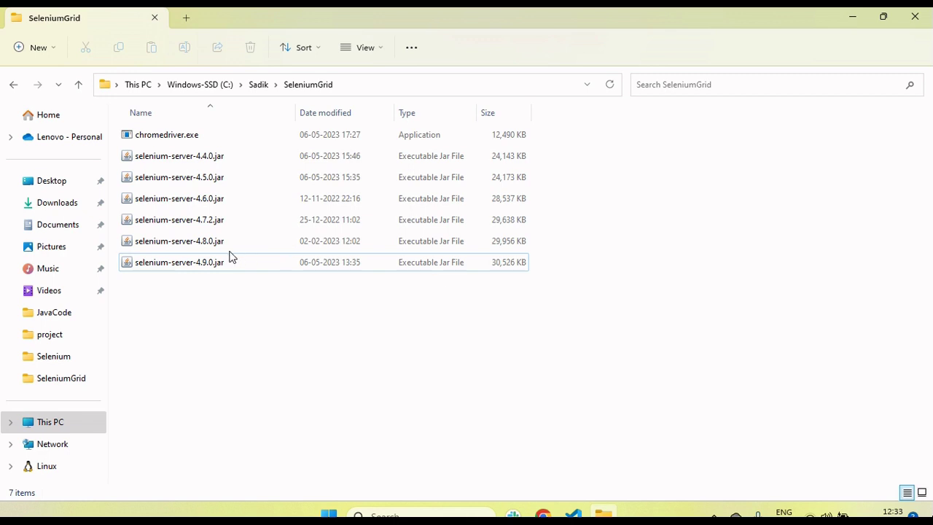
click(375, 77)
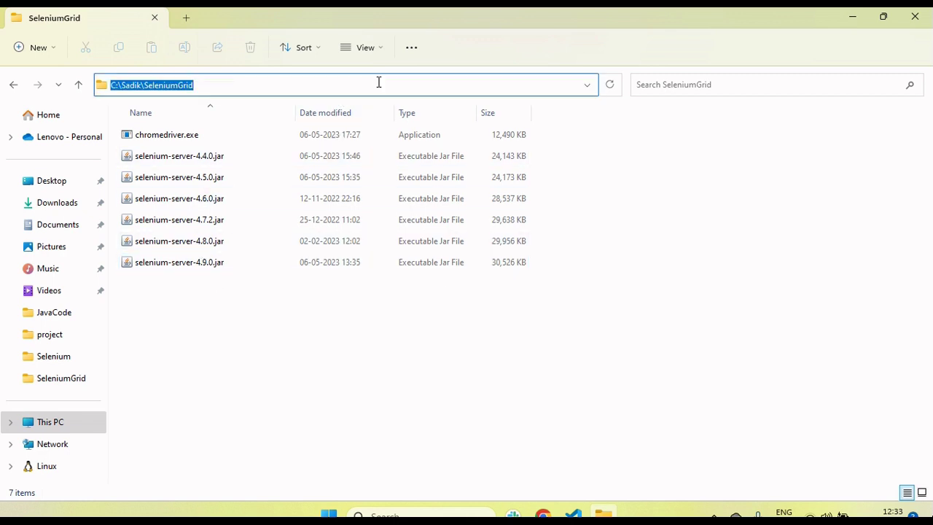
Open Command Prompt in the SeleniumGrid folder and clear the console with cls
text(cmd)
key(Return)
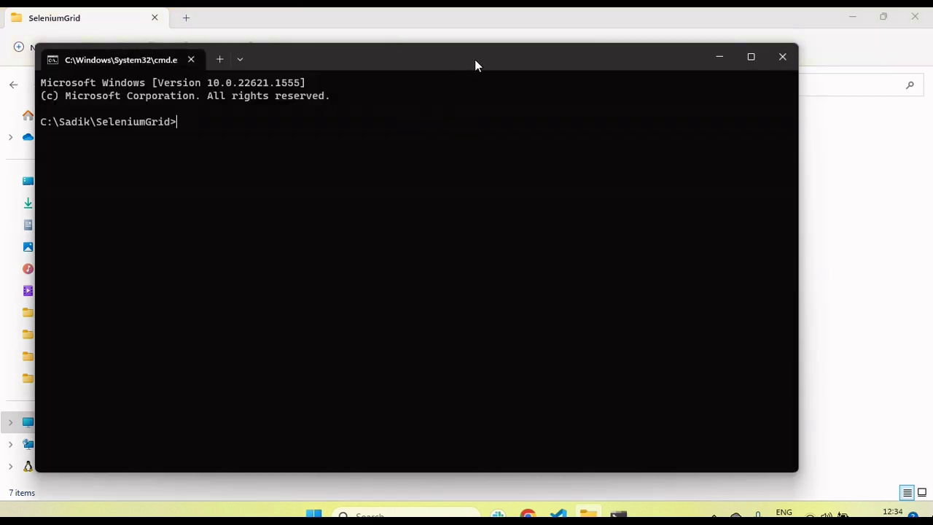
drag(474, 66, 540, 92)
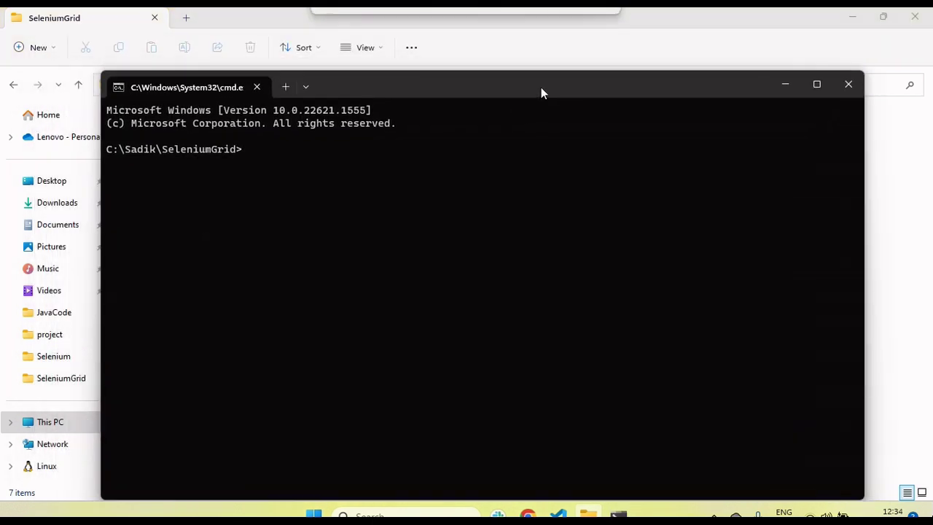
text(clear)
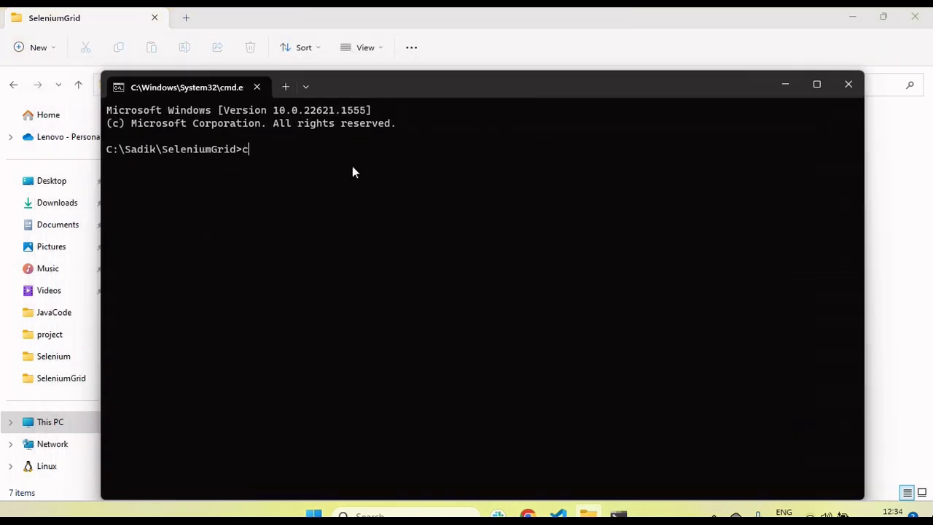
key(Return)
text(cls)
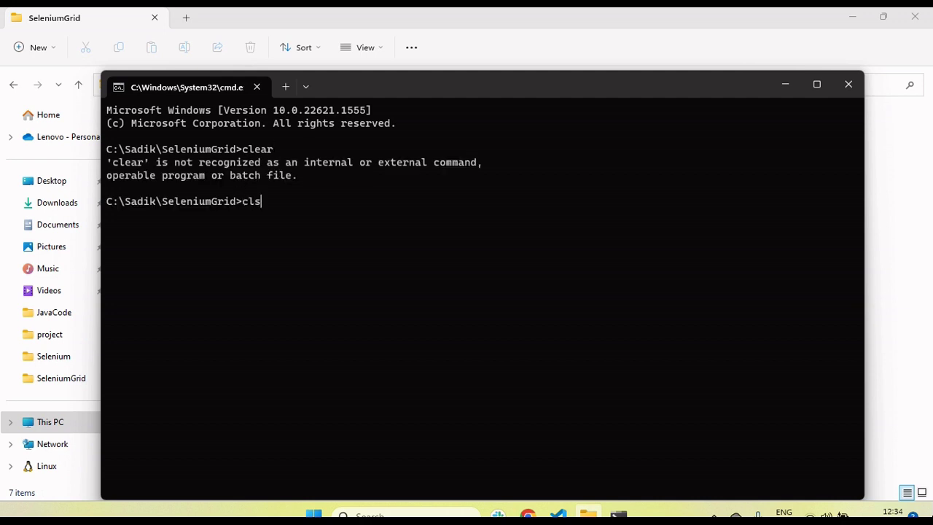
key(Return)
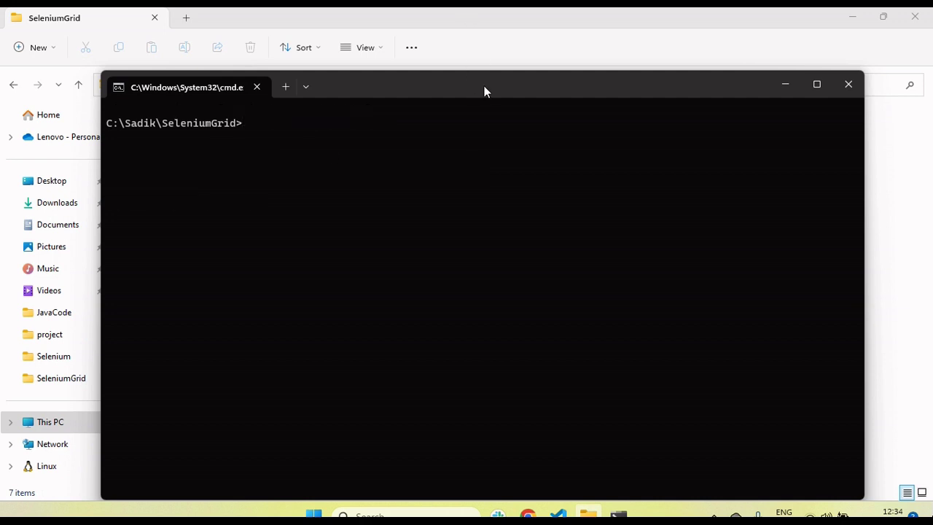
drag(485, 90, 539, 70)
text(java -jar sele)
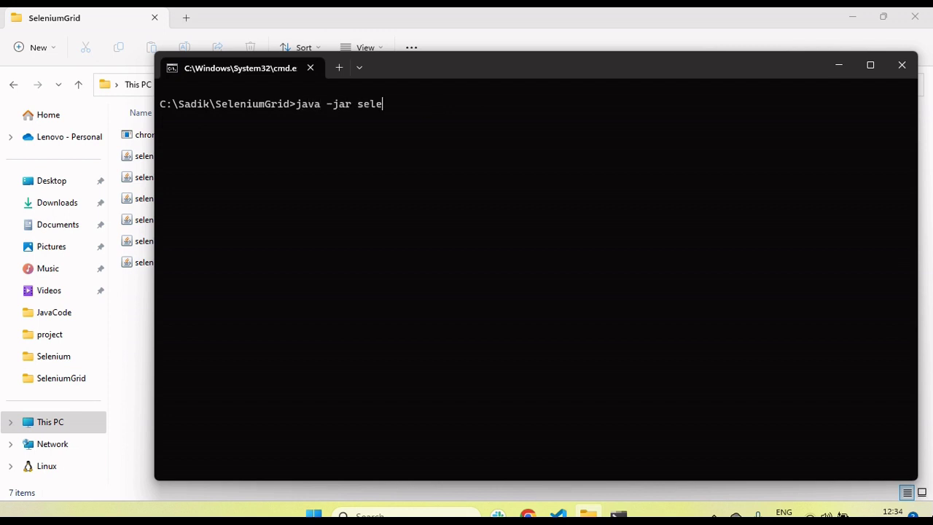
key(Tab)
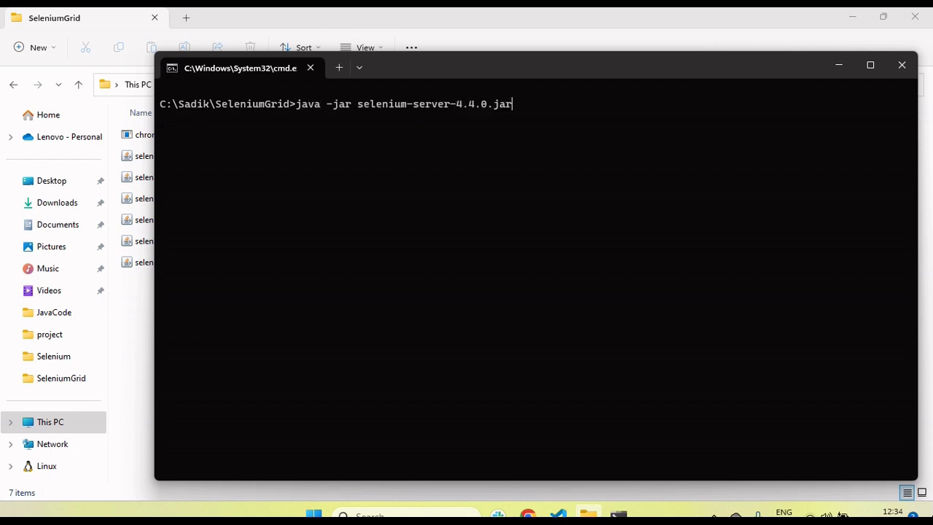
key(Tab)
key(Tab)
key(Tab)
key(Tab)
text(standalone)
key(Return)
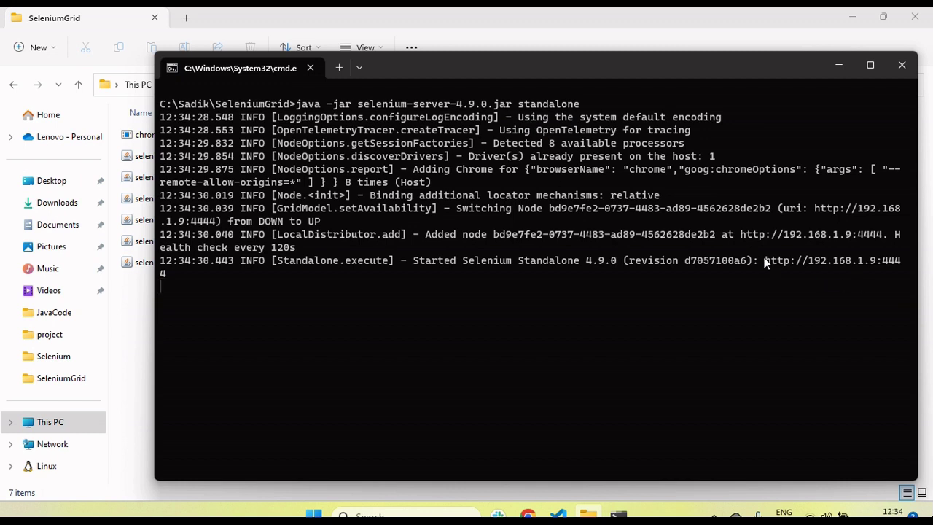
drag(765, 264, 166, 276)
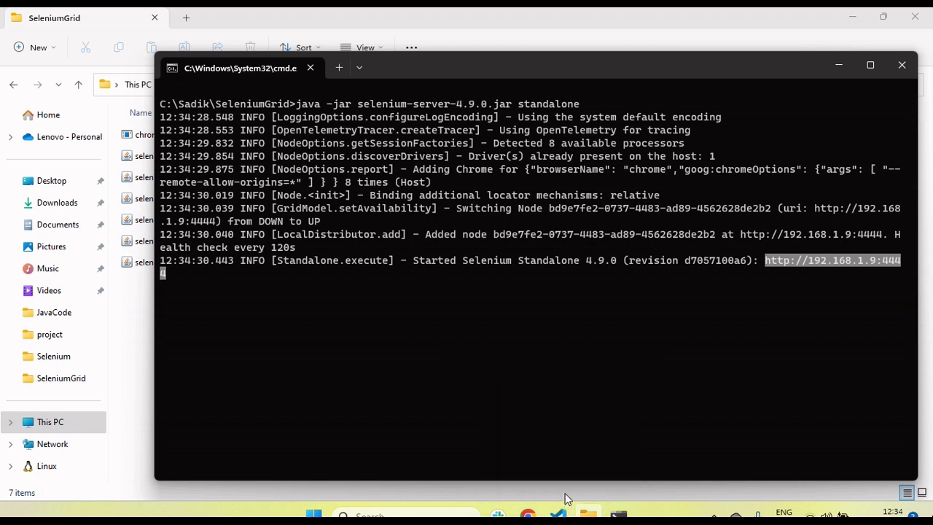
click(557, 514)
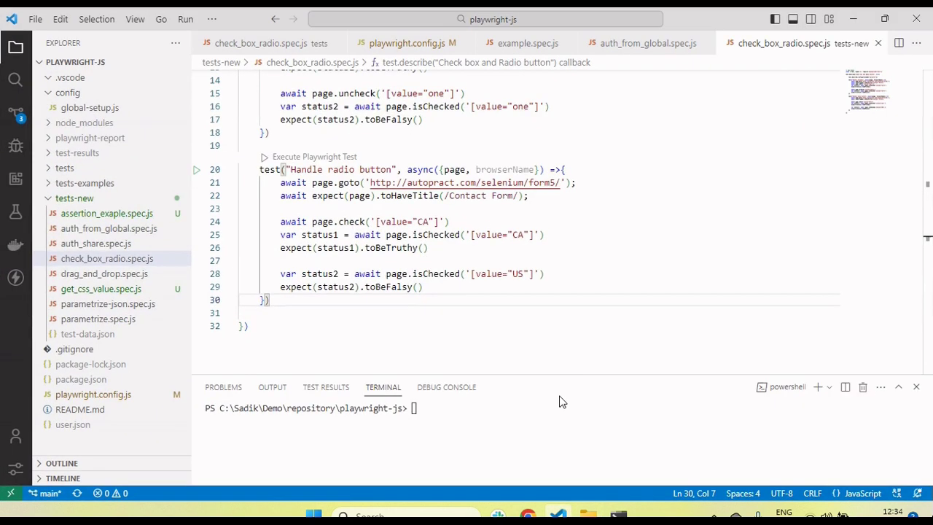
Place the cursor at lines 28 and 31 of check_box_radio.spec.js
click(619, 278)
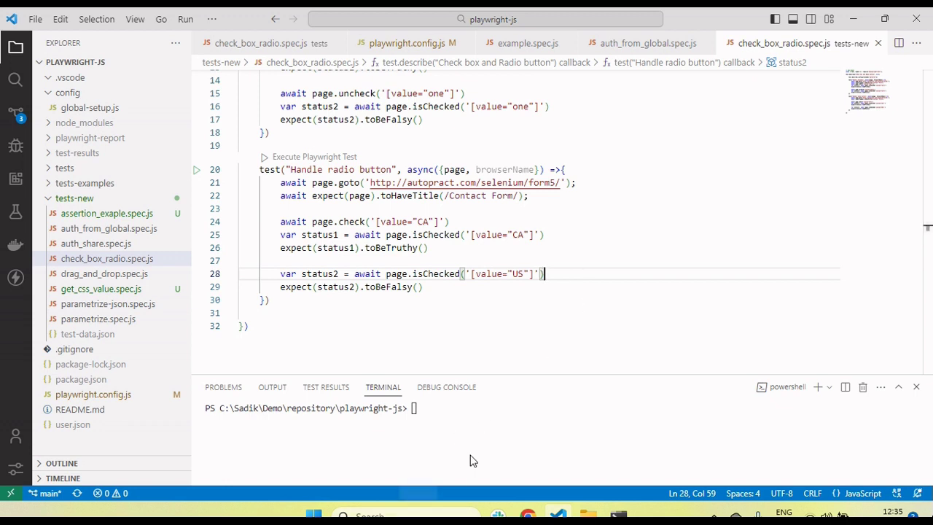
click(592, 306)
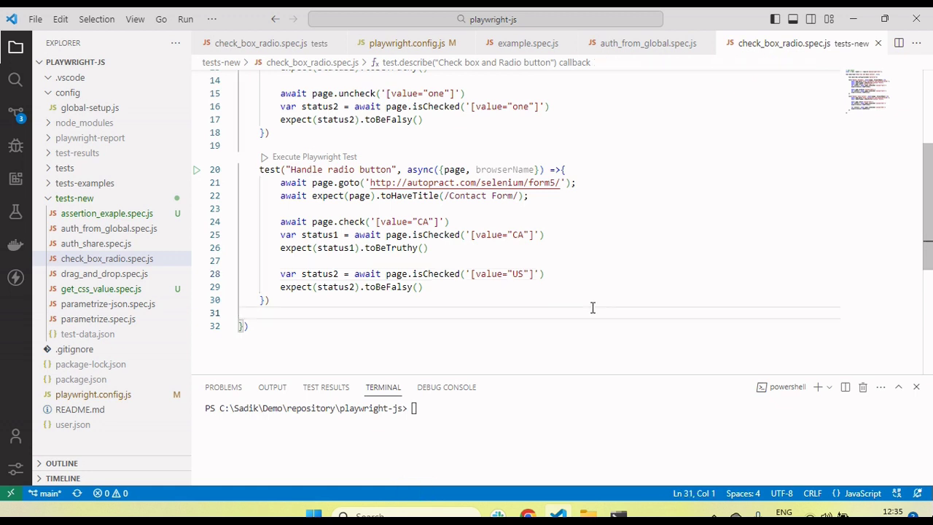
click(394, 514)
Open Environment Variables via 'Edit the system environment variables' and start a new system variable
text(e)
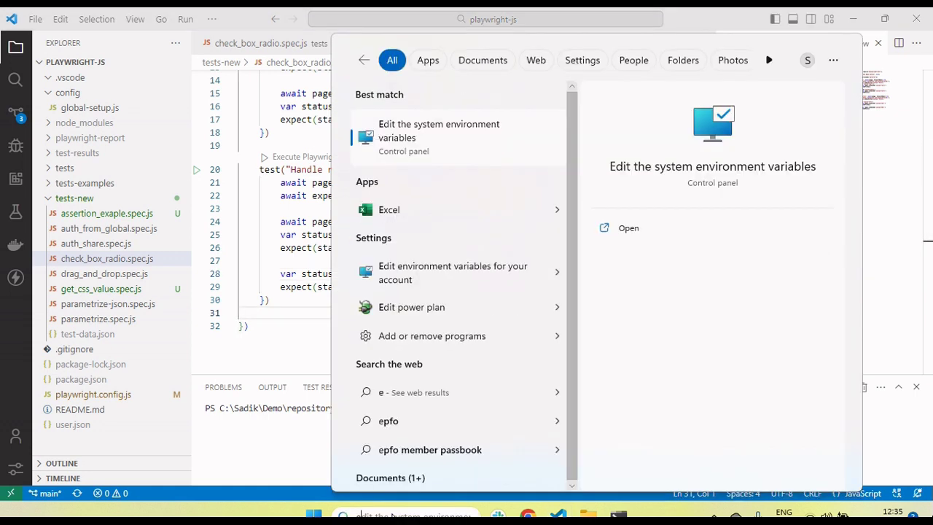
text(n)
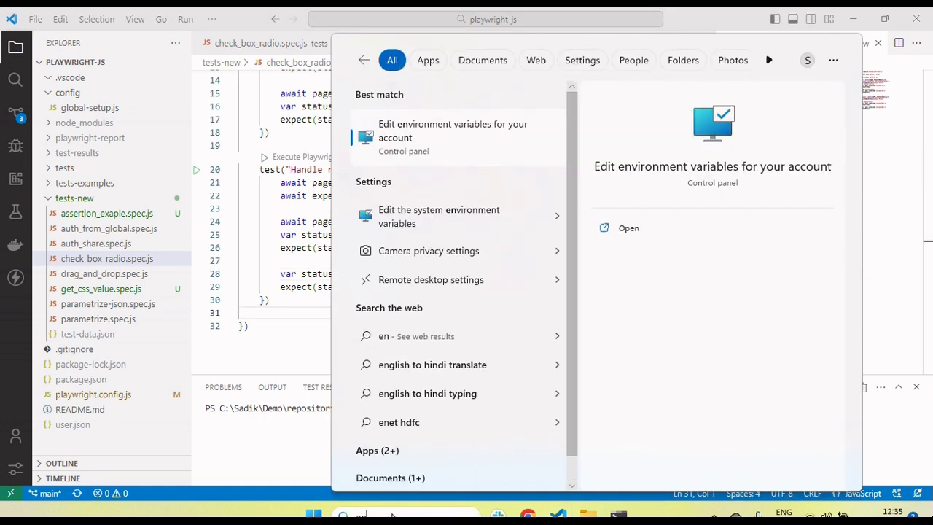
click(439, 216)
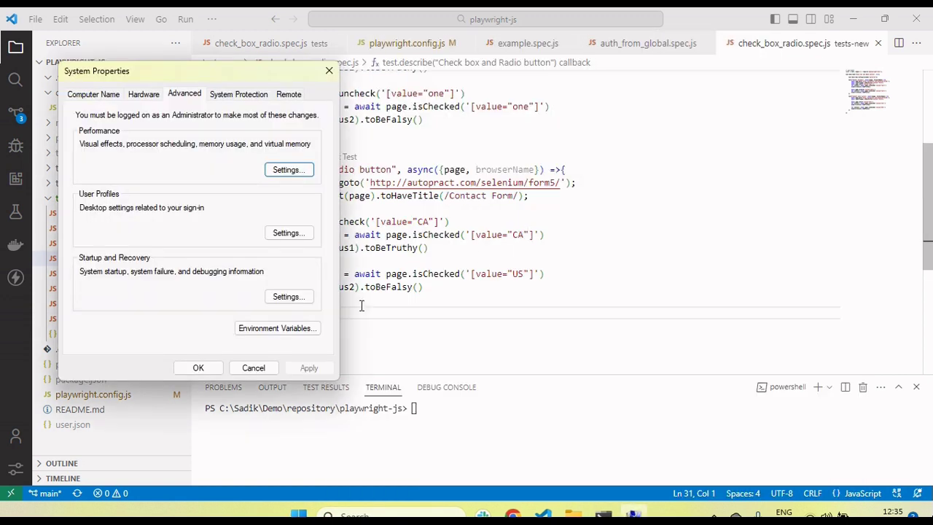
click(274, 330)
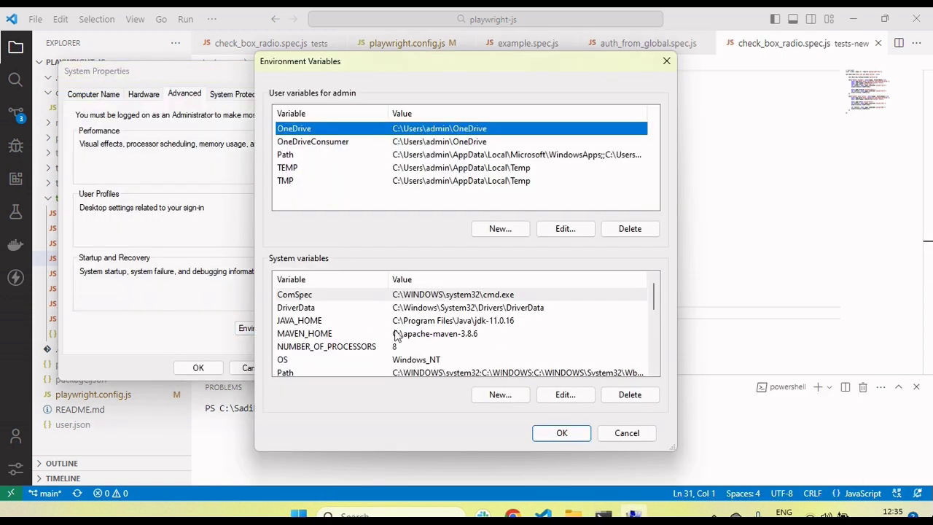
click(500, 396)
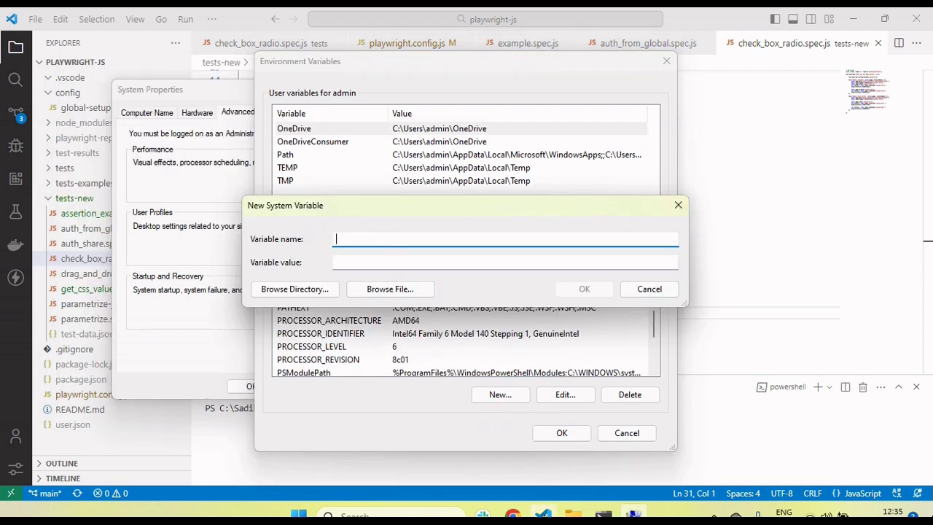
Copy SELENIUM_REMOTE_URL from the Playwright docs and paste it as the variable name
click(512, 514)
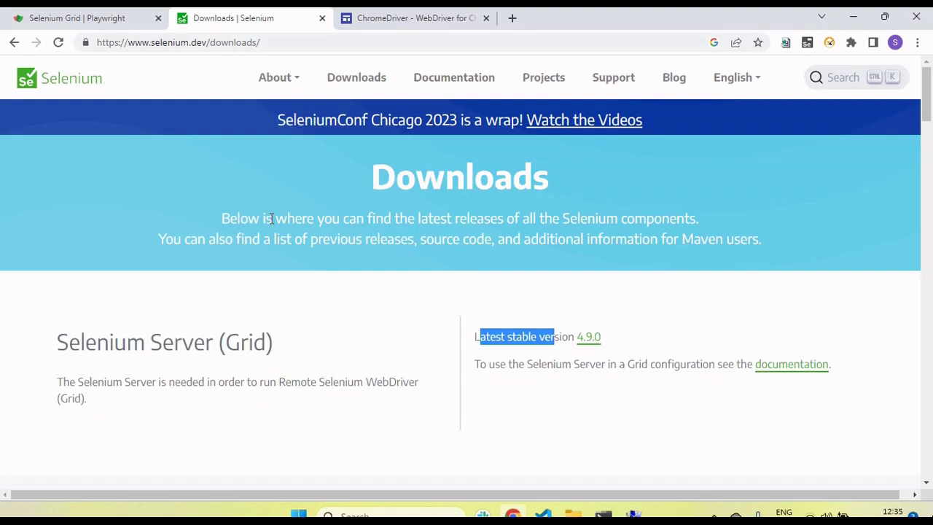
click(109, 21)
click(543, 309)
double_click(543, 310)
key(ctrl+c)
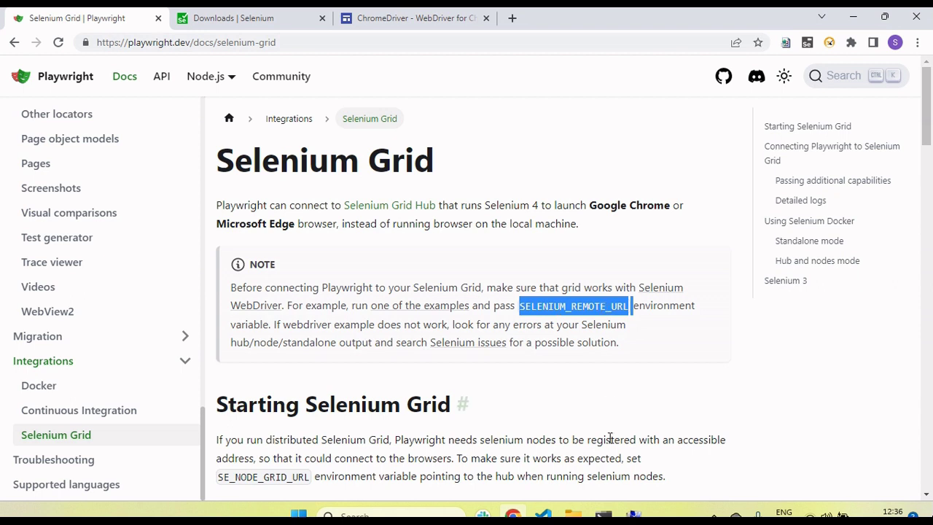
click(633, 514)
key(ctrl+v)
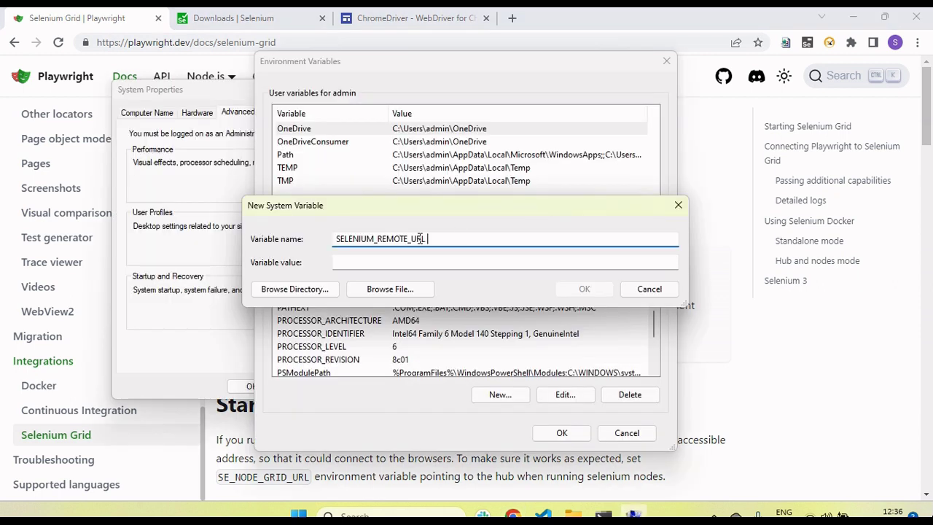
click(384, 264)
mouse_move(603, 515)
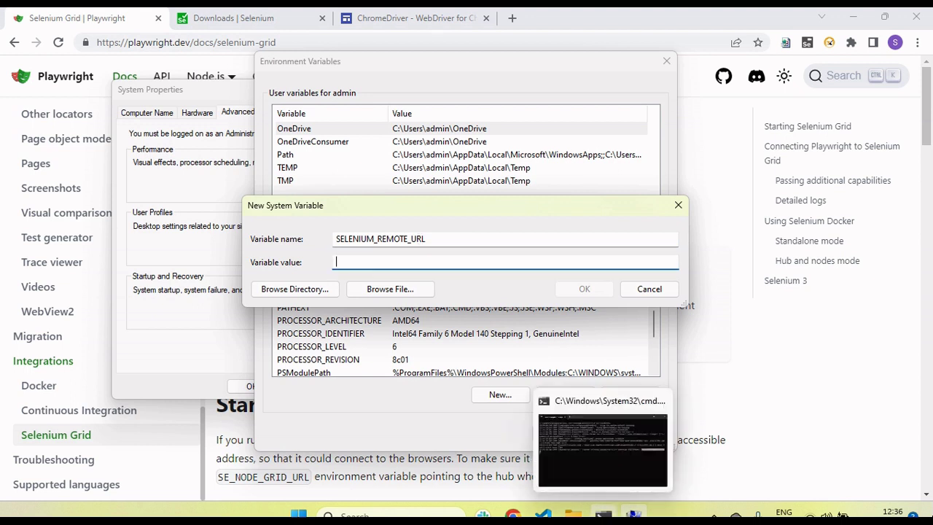